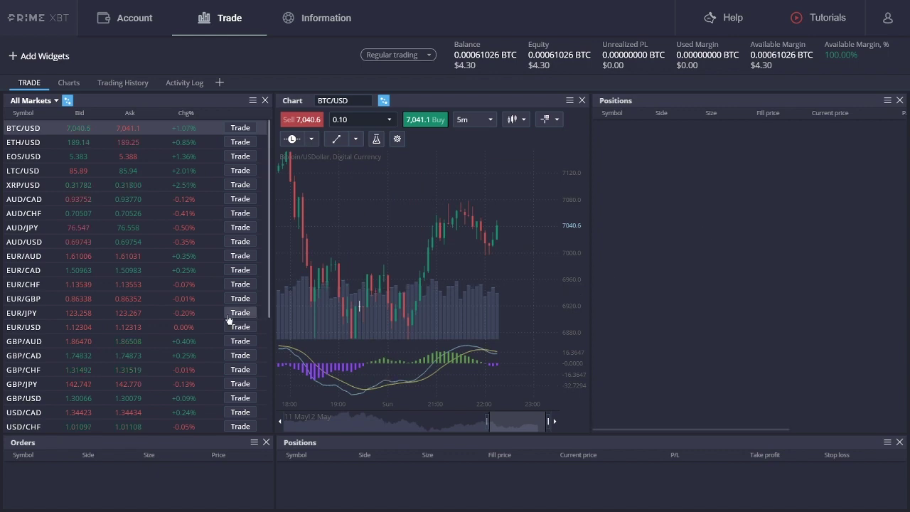
- Scroll through the All Markets list, then open the Account page with the Bitcoin deposit address
scroll(229, 319, down, 4)
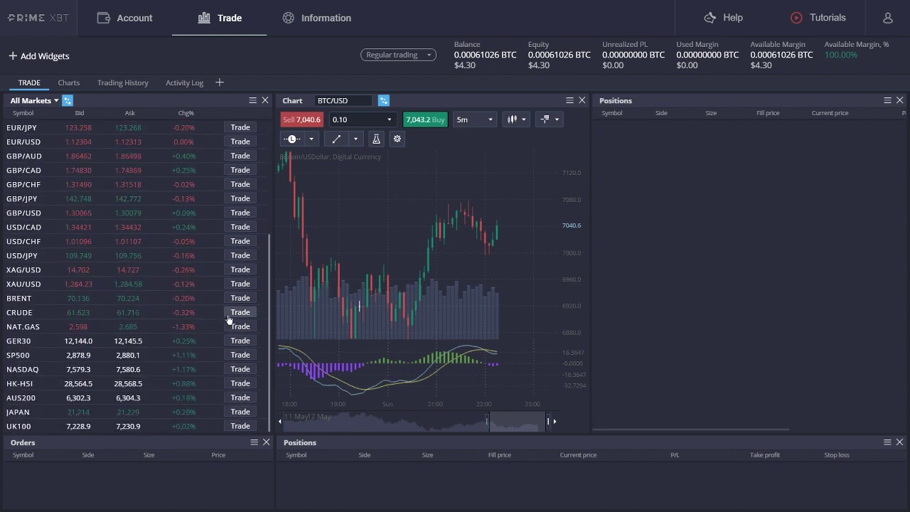
scroll(229, 320, up, 4)
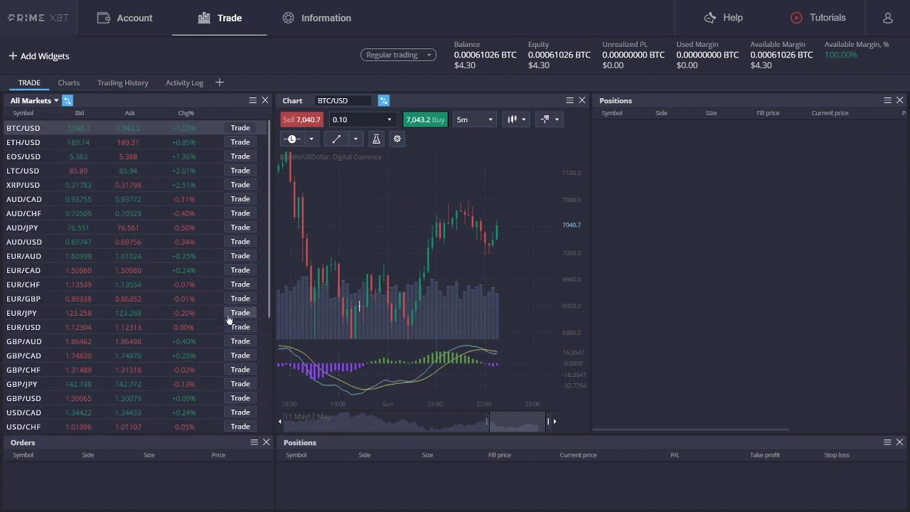
click(146, 25)
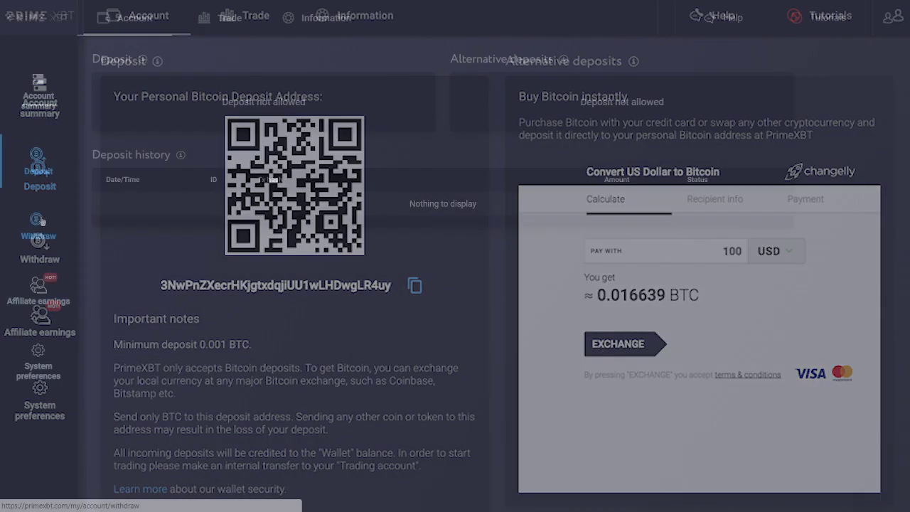
- Open the Withdraw page showing the 0.99900000 BTC wallet balance
click(42, 242)
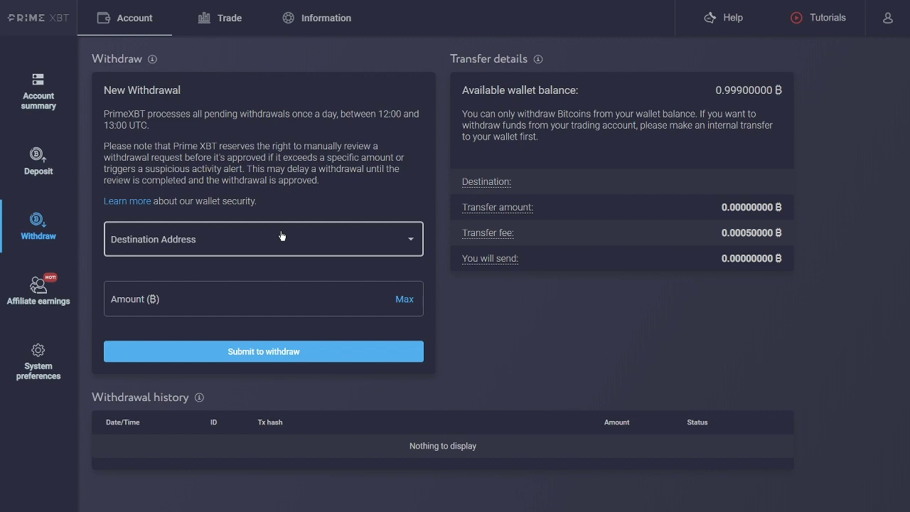
click(396, 236)
click(299, 242)
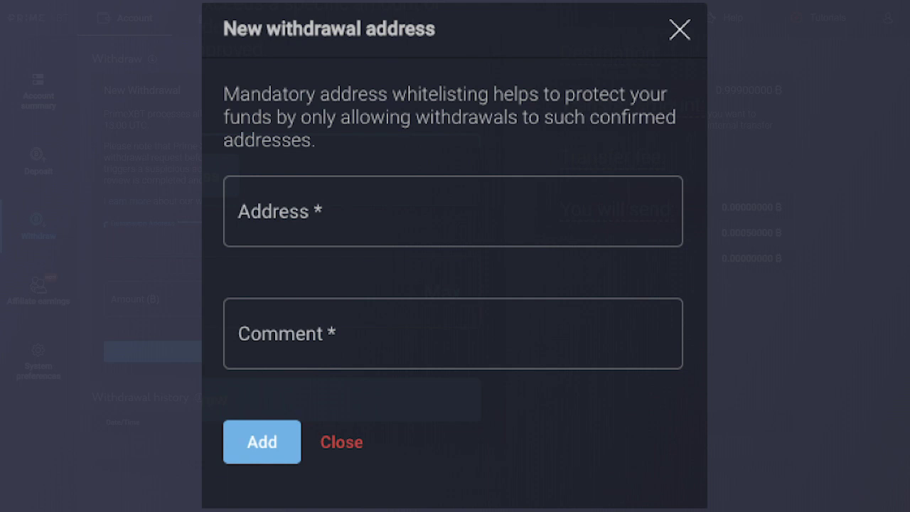
key(Escape)
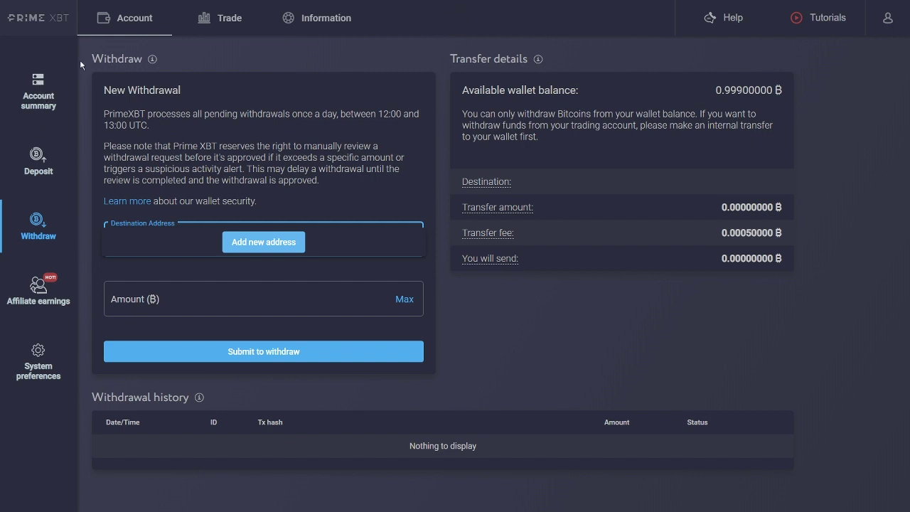
- Transfer 0.2 BTC from the wallet into the trading account via Fund trading account
click(124, 22)
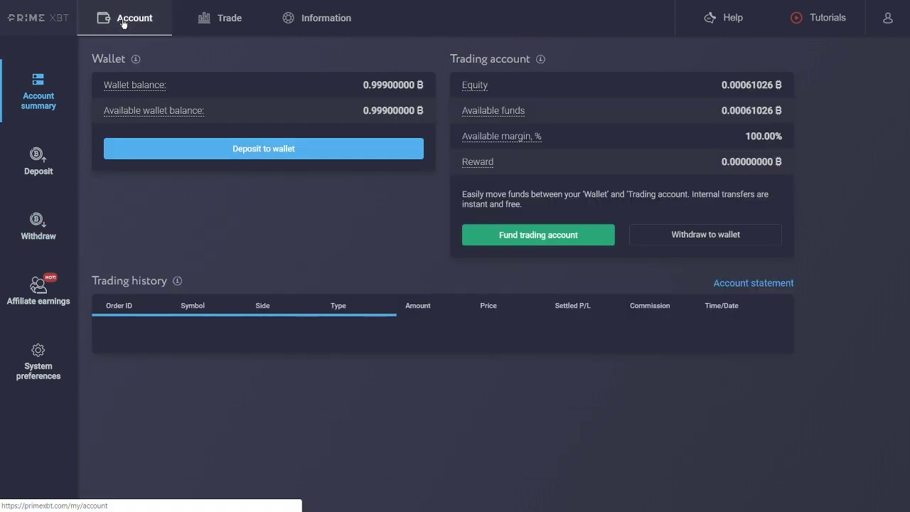
click(508, 238)
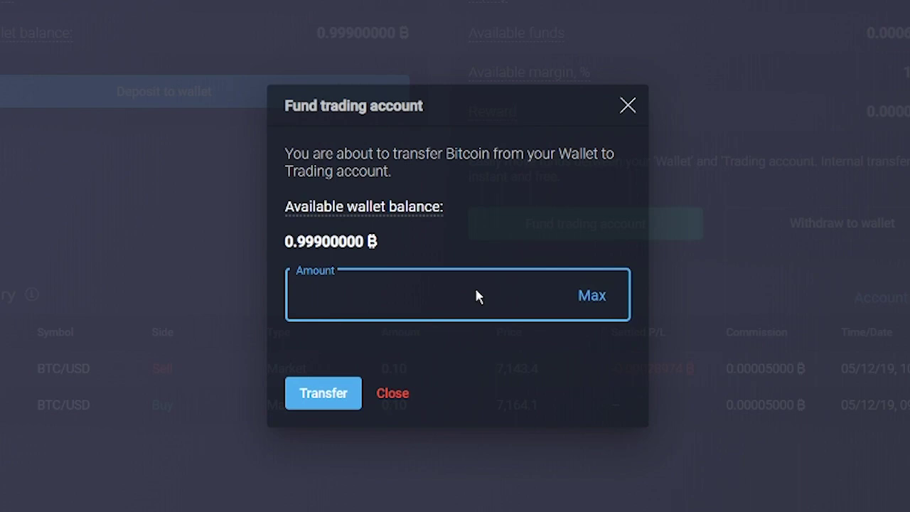
text(0.)
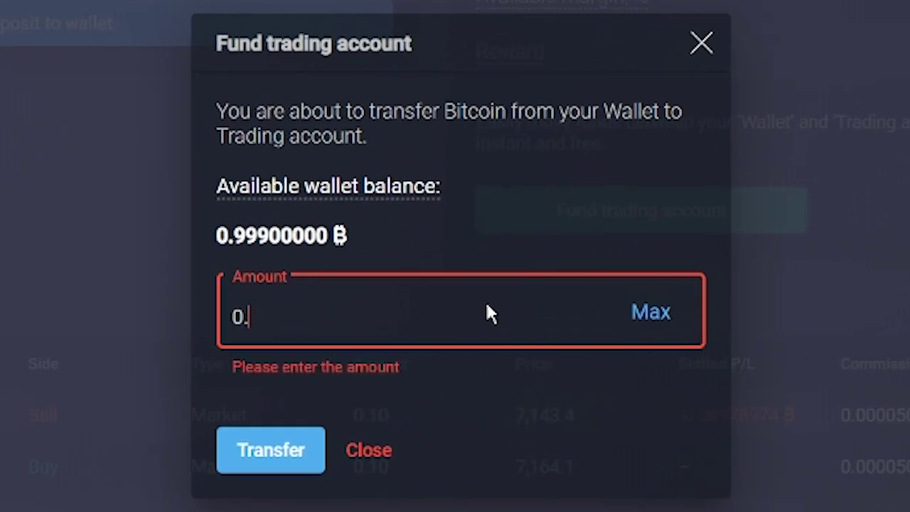
text(2)
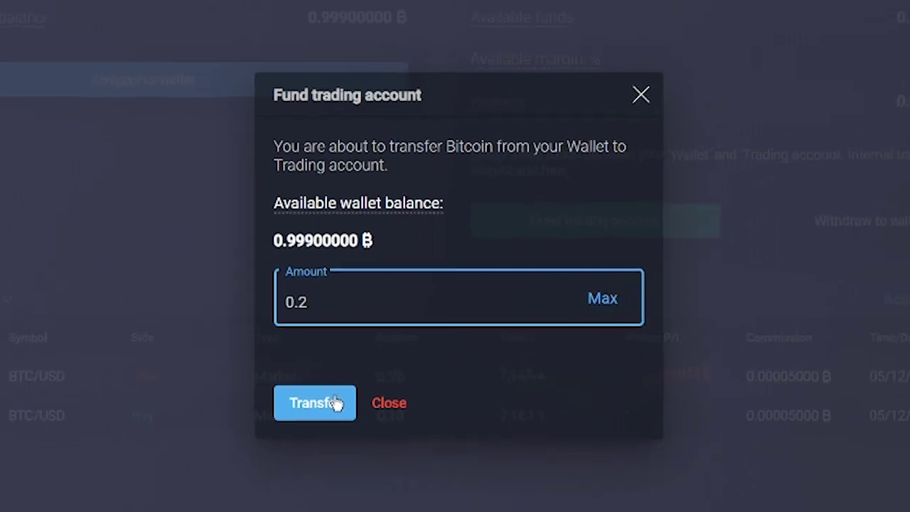
click(335, 403)
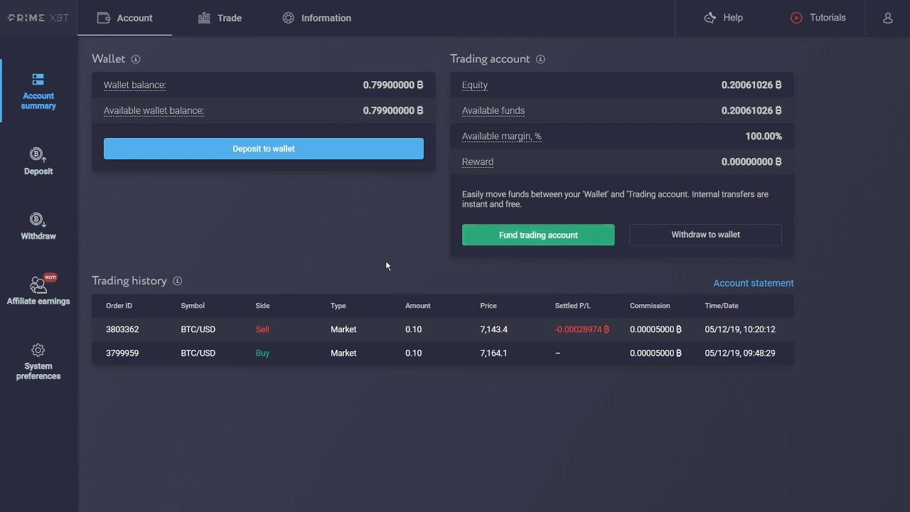
- Switch back to the Trade workspace and scroll the All Markets list
click(235, 16)
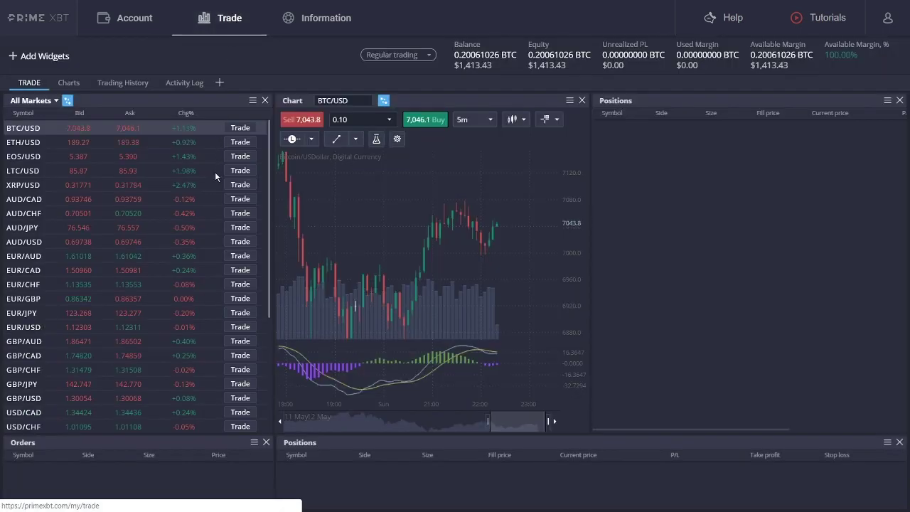
scroll(215, 176, down, 5)
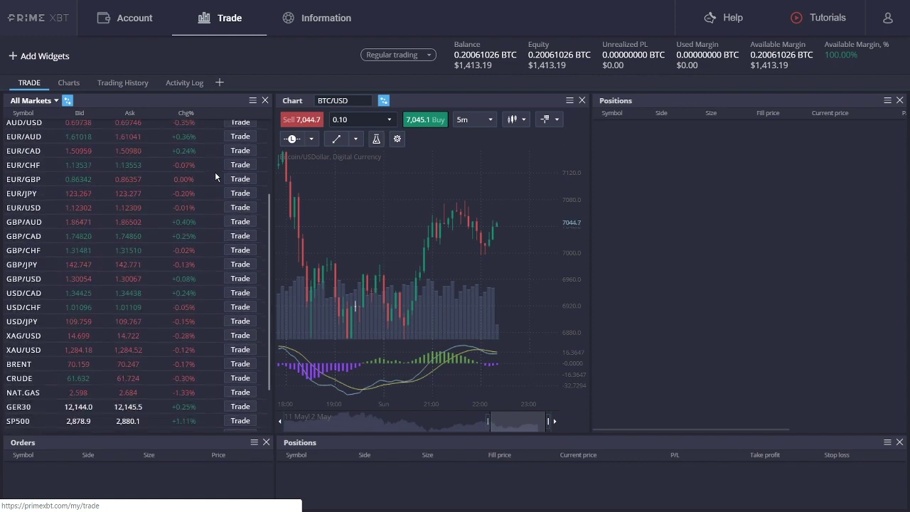
scroll(216, 175, up, 5)
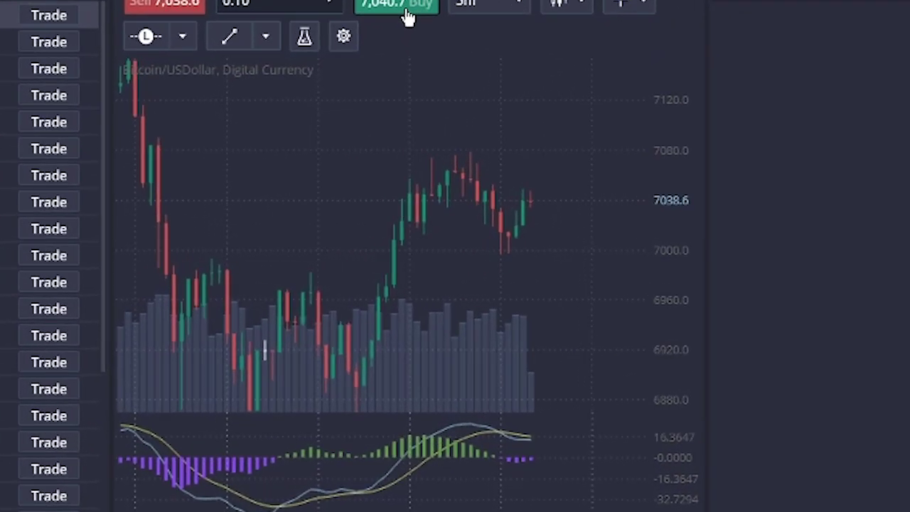
- Start a BTC/USD buy order as a Market order, leaving stop loss and take profit off
click(419, 70)
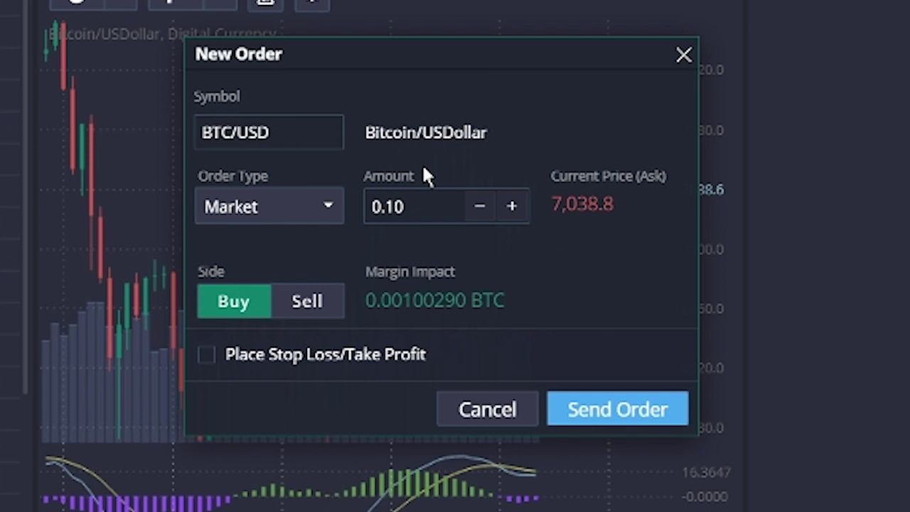
click(339, 208)
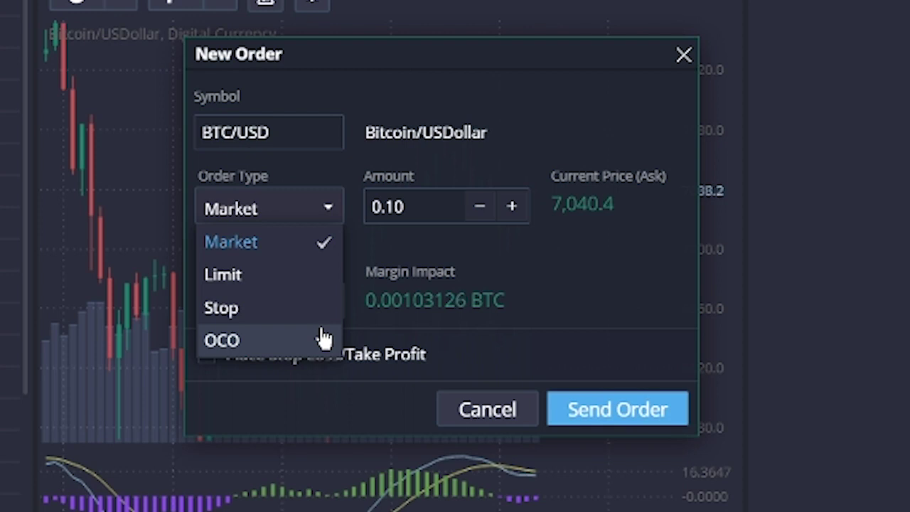
click(342, 218)
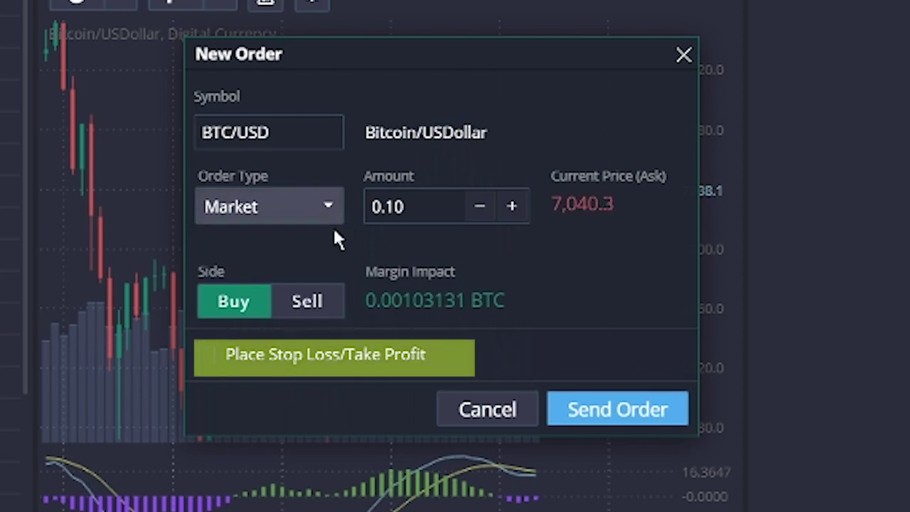
click(336, 356)
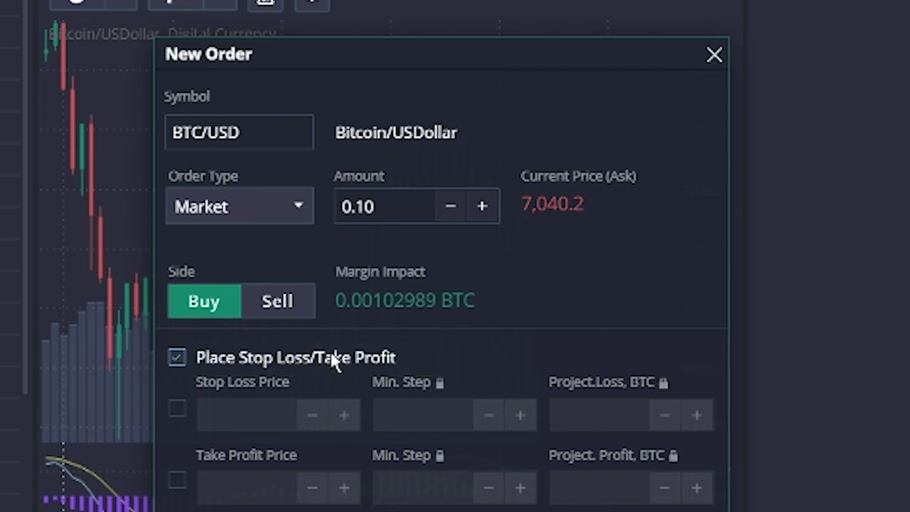
click(334, 360)
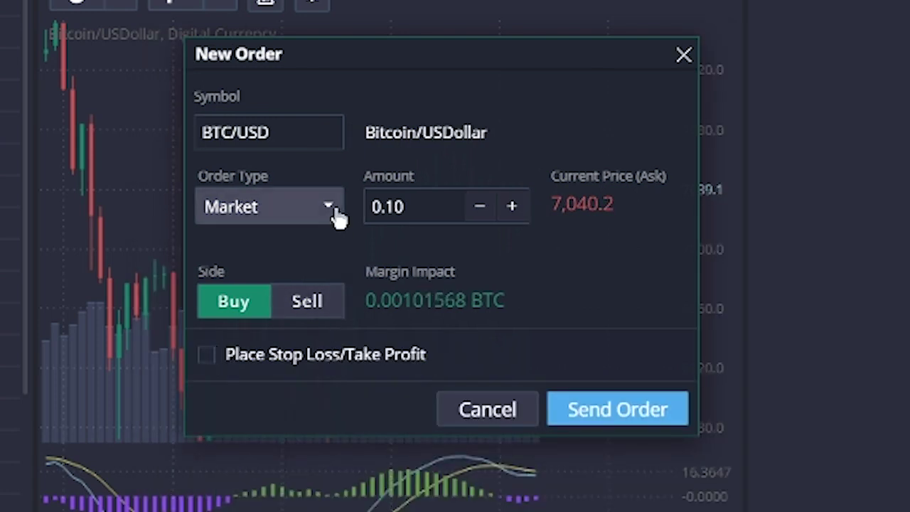
- Set the order amount to 1.00, then send and confirm the buy order
click(376, 207)
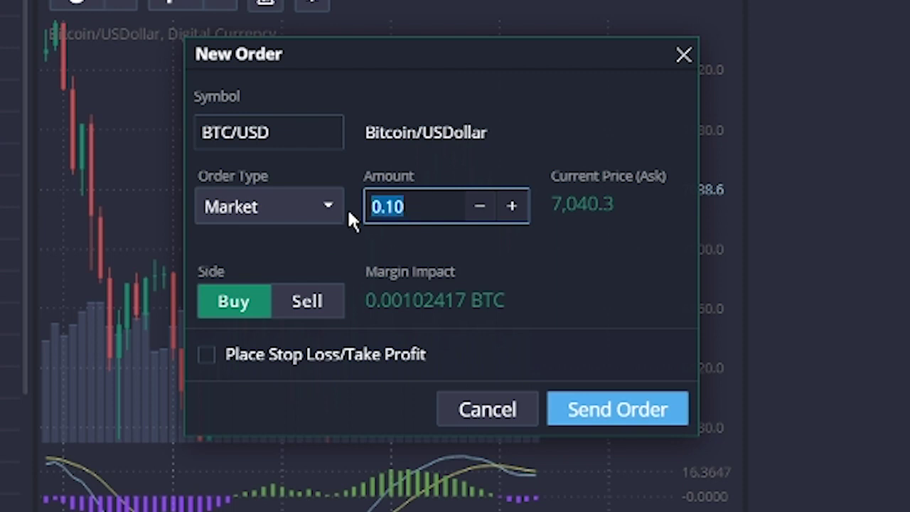
text(1.)
click(514, 269)
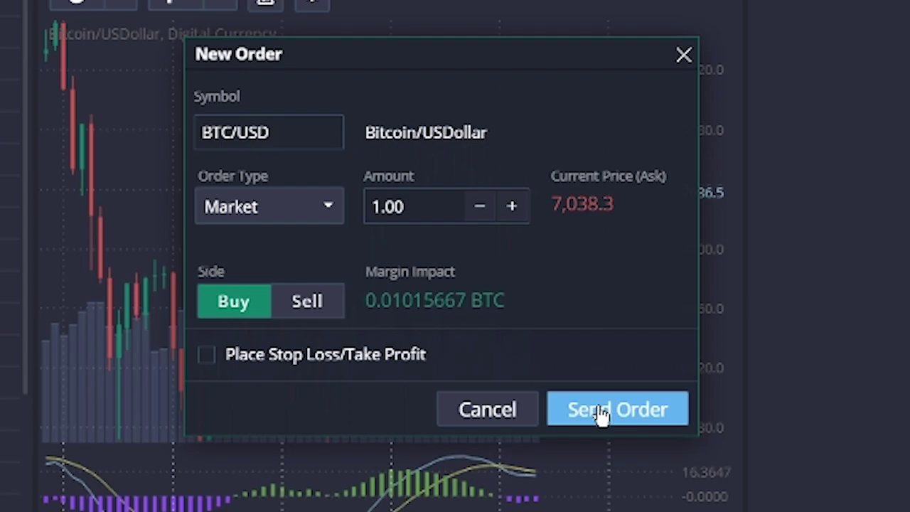
click(601, 412)
click(595, 331)
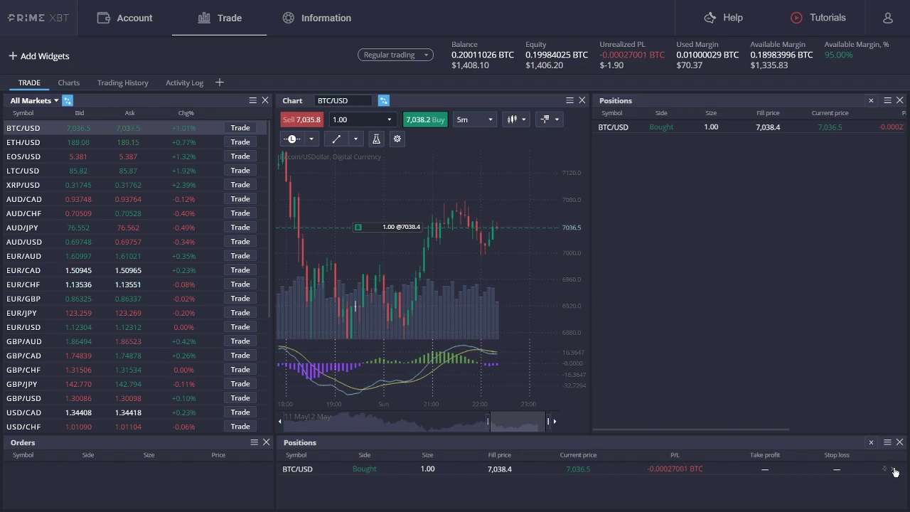
- Close the entire 1.00 BTC/USD position from the Positions panel
click(894, 470)
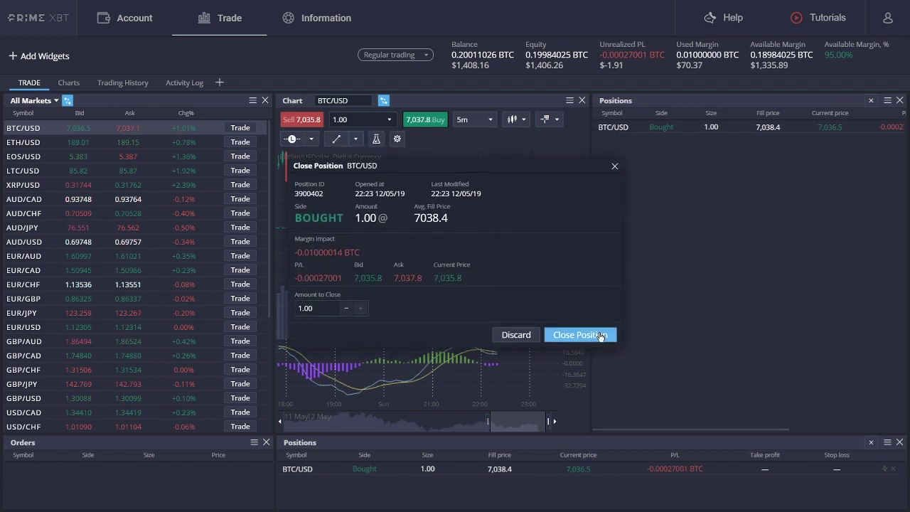
click(600, 336)
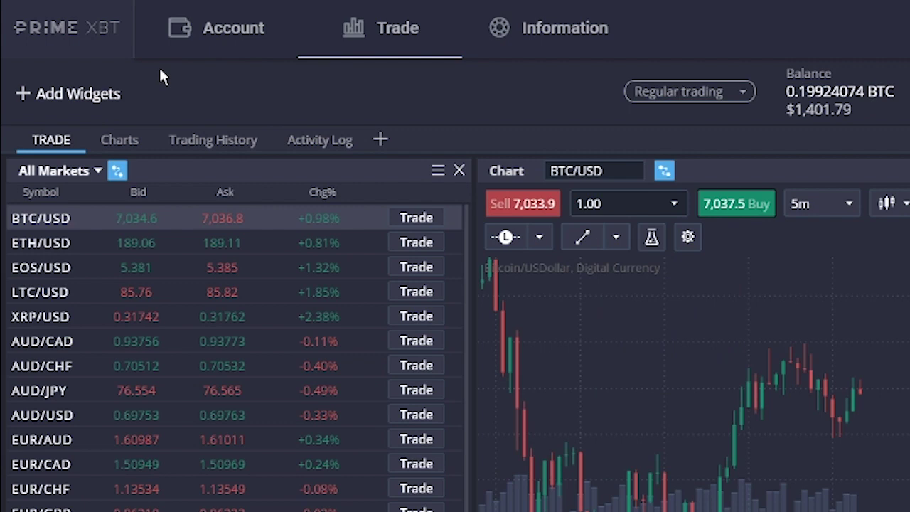
- Add a Watchlist widget, then a Positions widget, to the trading layout
click(107, 96)
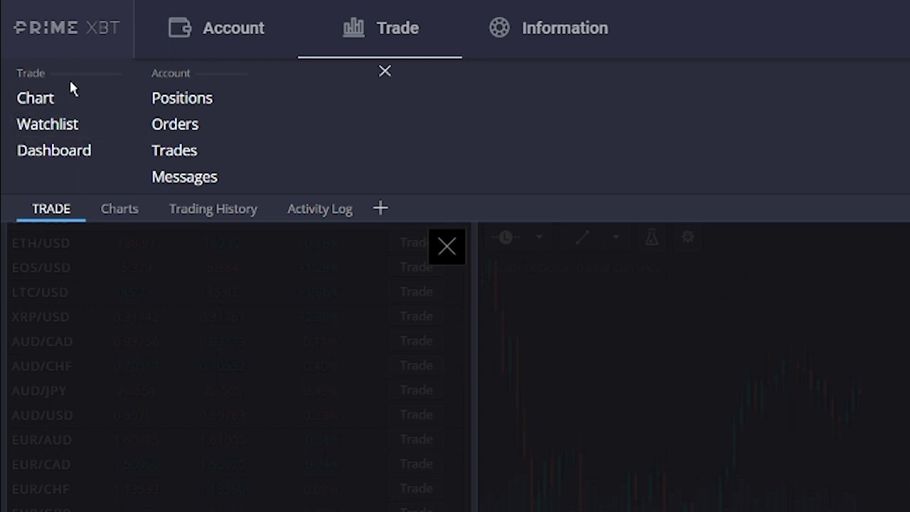
click(91, 127)
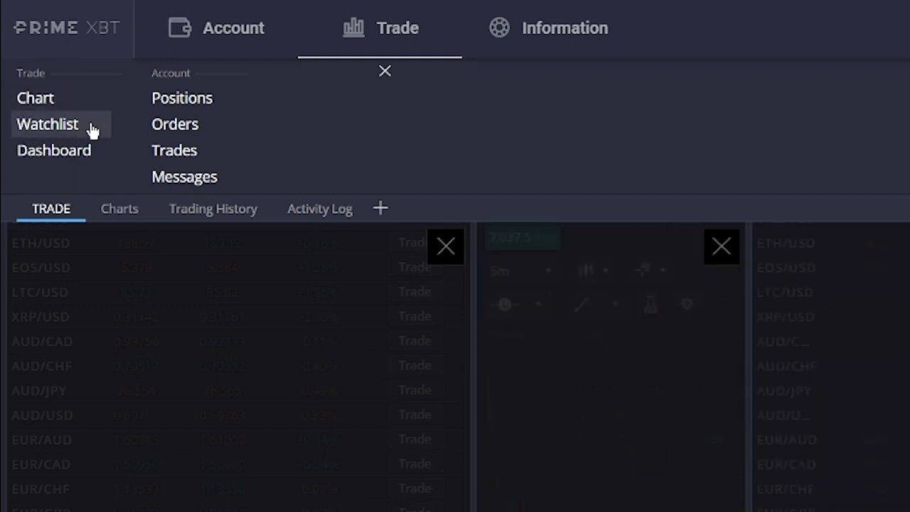
click(704, 390)
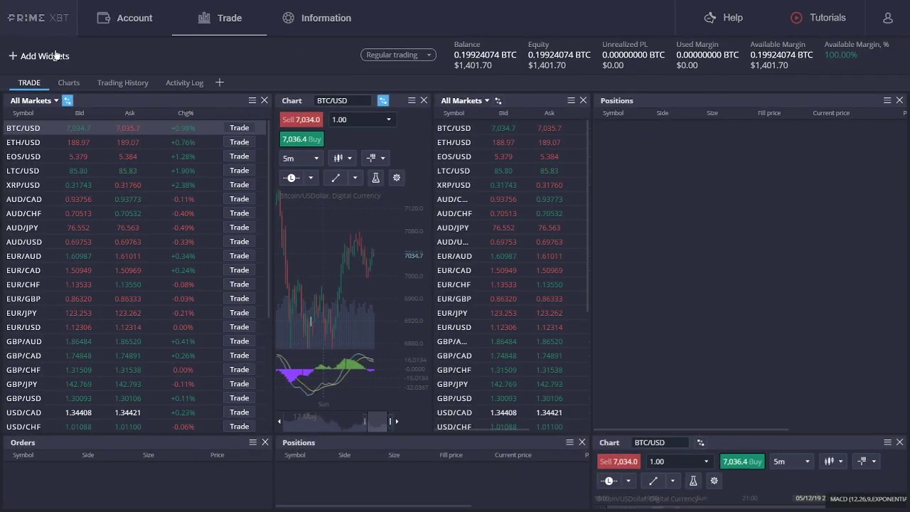
click(47, 64)
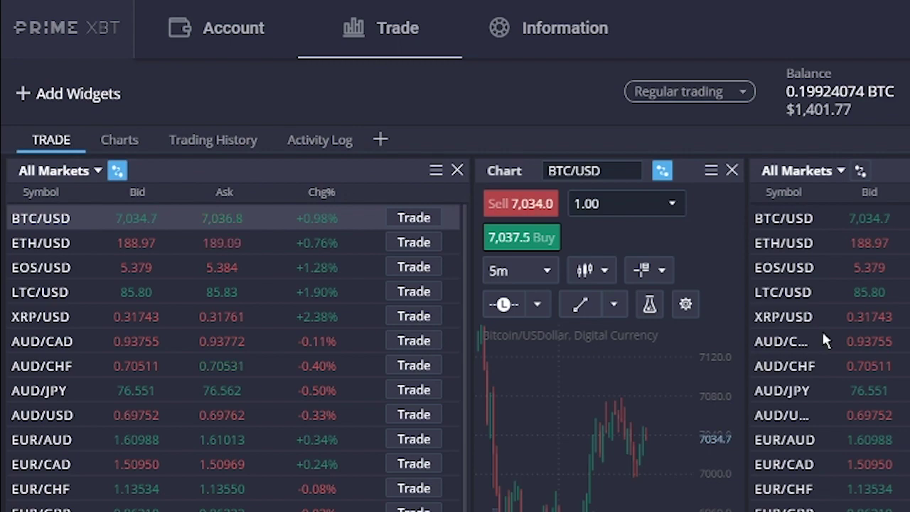
click(41, 94)
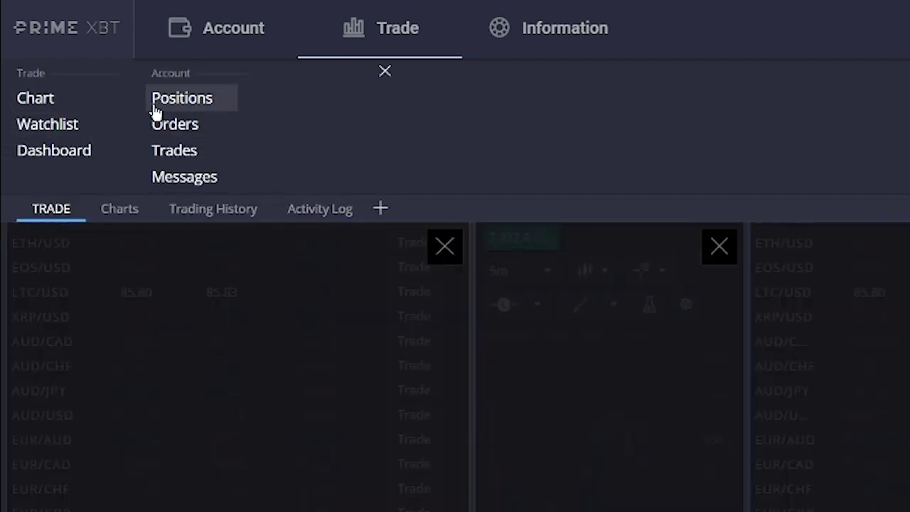
click(157, 111)
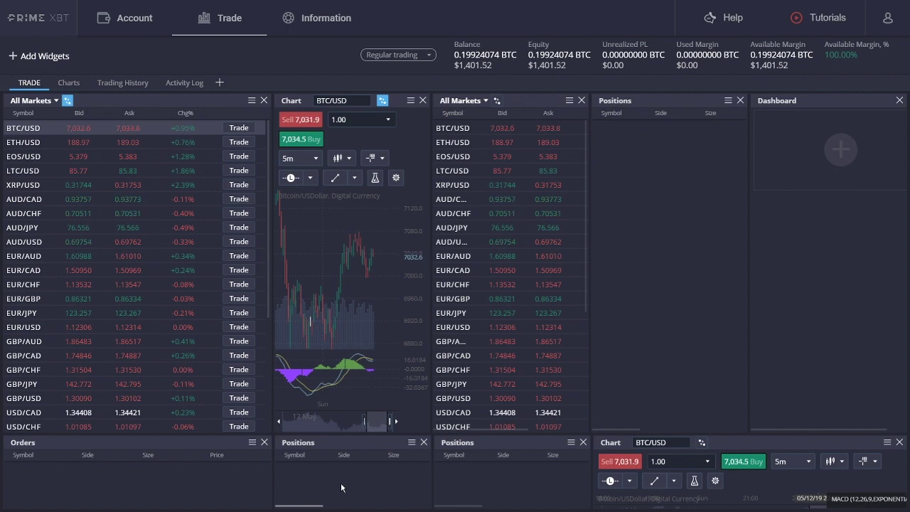
- Close the upper Positions widget
click(740, 100)
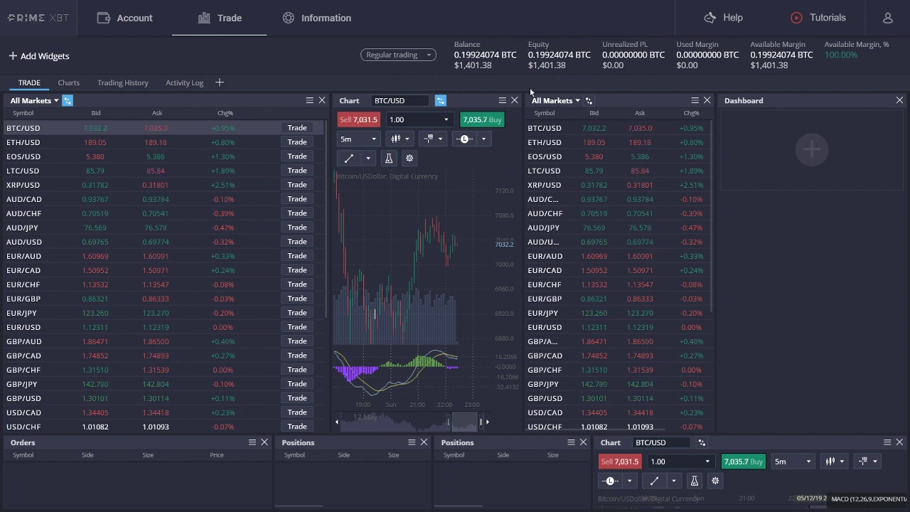
- Remove the second markets list, the Dashboard, the first lower Positions and lower chart widgets
click(707, 101)
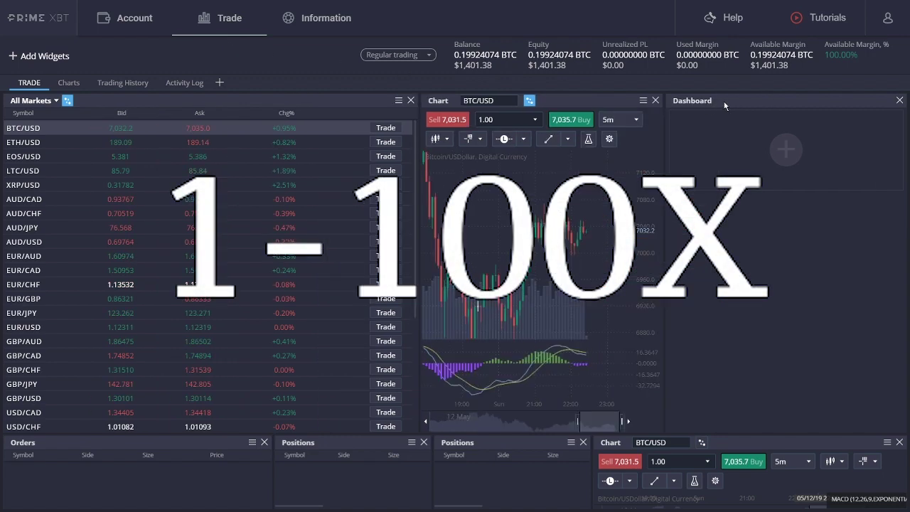
click(900, 101)
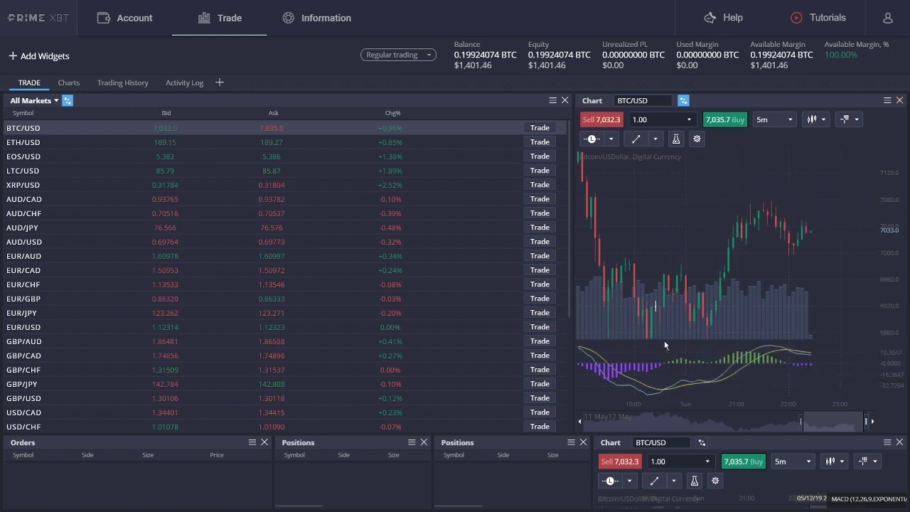
click(424, 442)
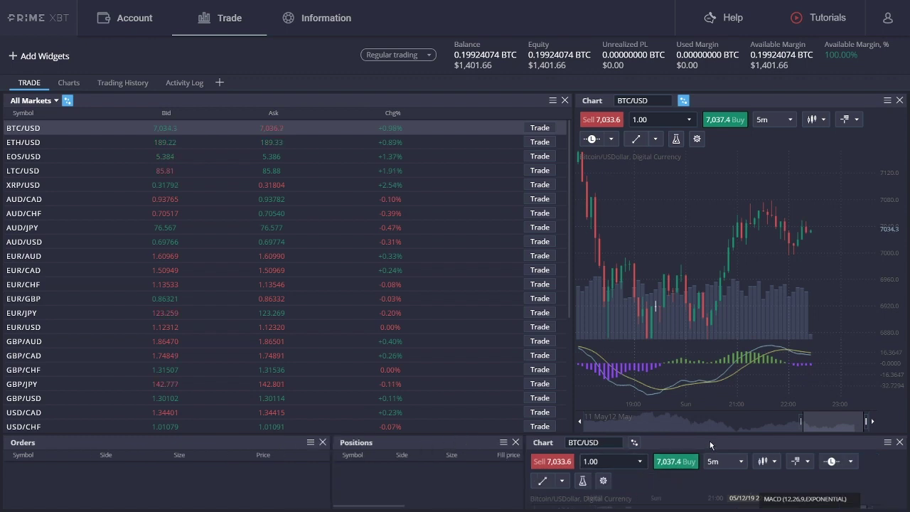
click(900, 442)
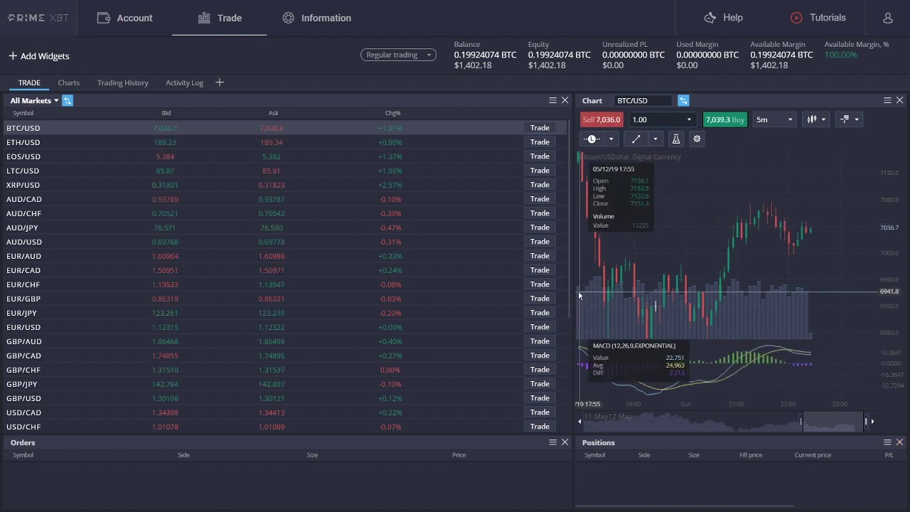
- Drag the markets/chart divider left to narrow All Markets and widen the BTC/USD chart
drag(573, 291, 350, 282)
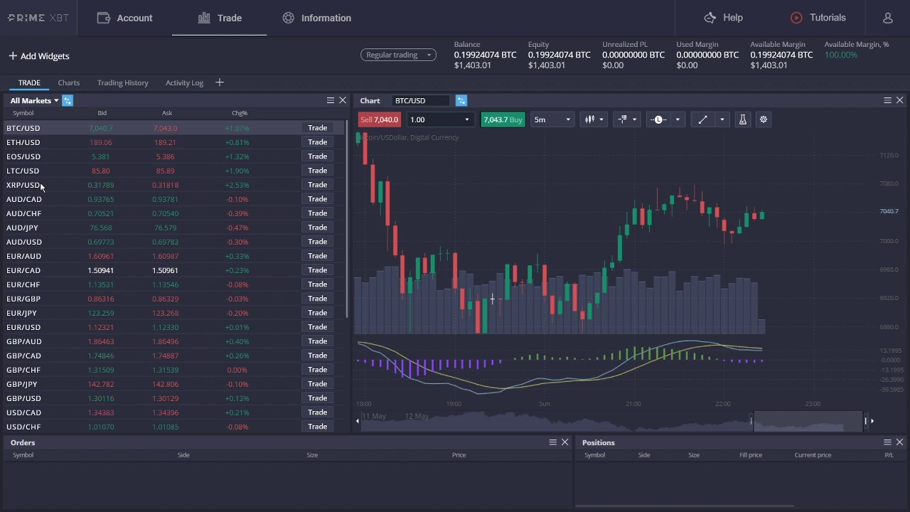
- Scroll the All Markets list past forex to commodities and indices such as BRENT, SP500 and NASDAQ
scroll(38, 192, down, 5)
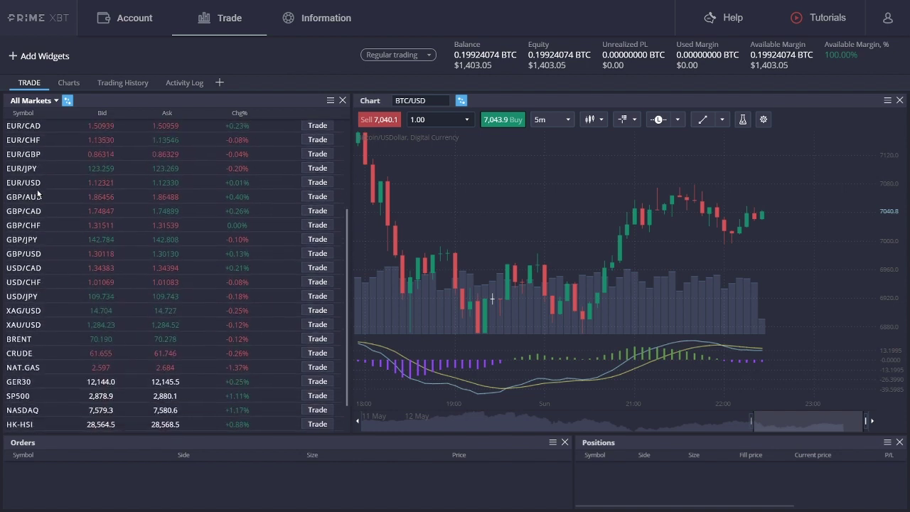